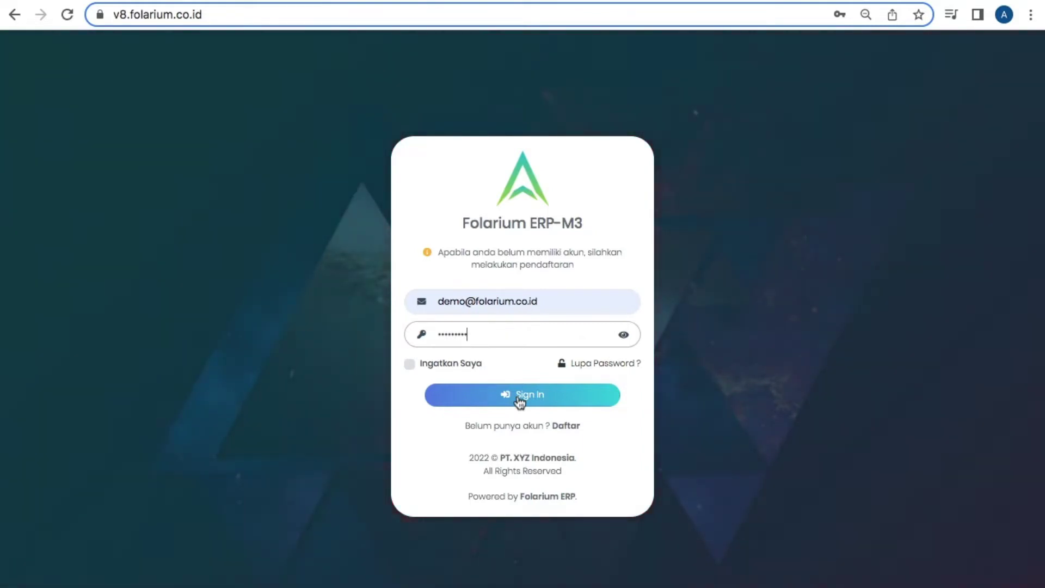
# Step: Sign in to the ERP with the entered demo credentials and open the Human Resource module
pyautogui.click(518, 397)
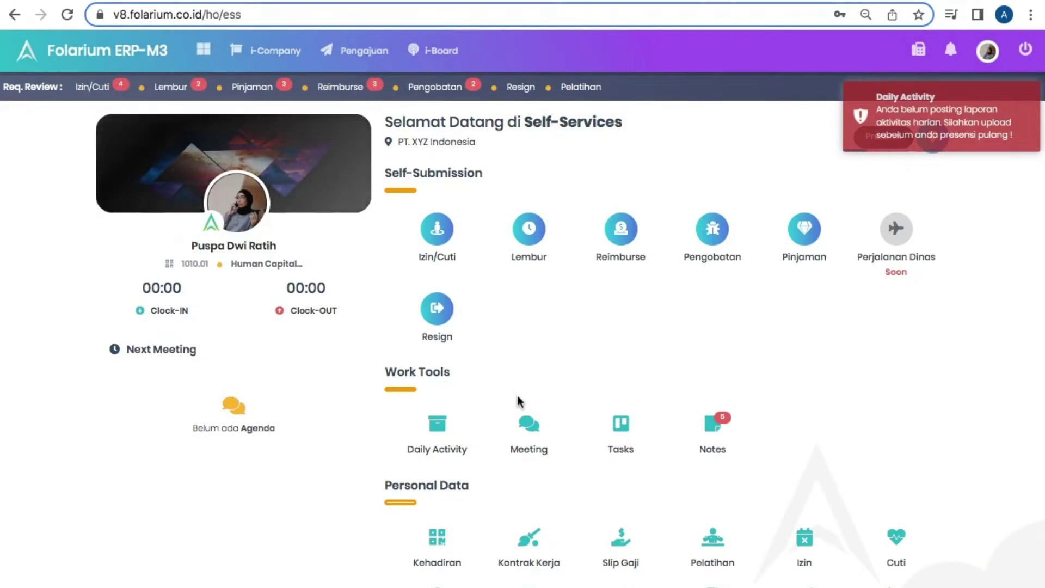
pyautogui.click(203, 50)
pyautogui.click(165, 148)
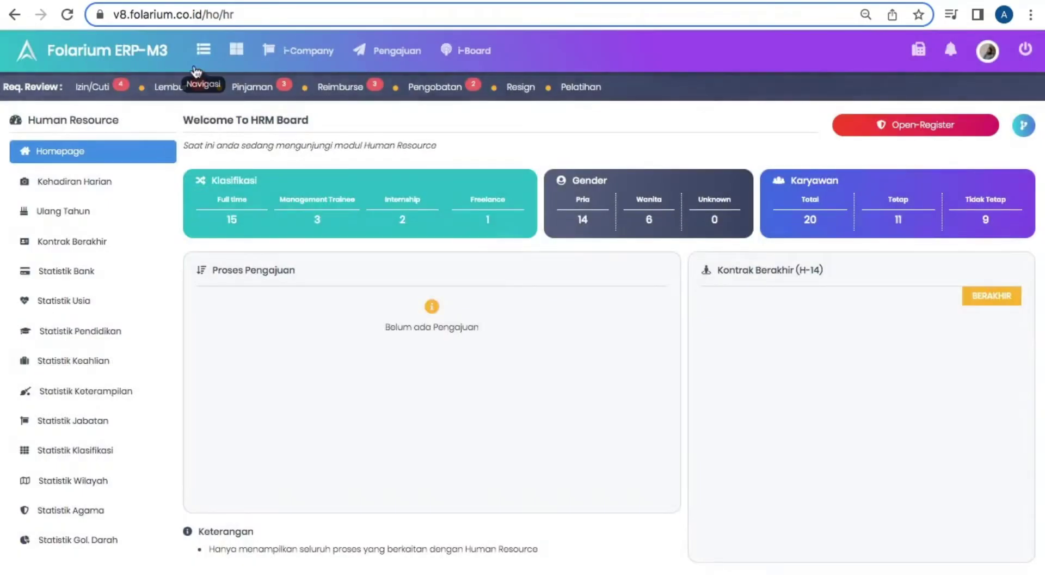
# Step: Open Database Karyawan and look through the full employee list
pyautogui.click(199, 61)
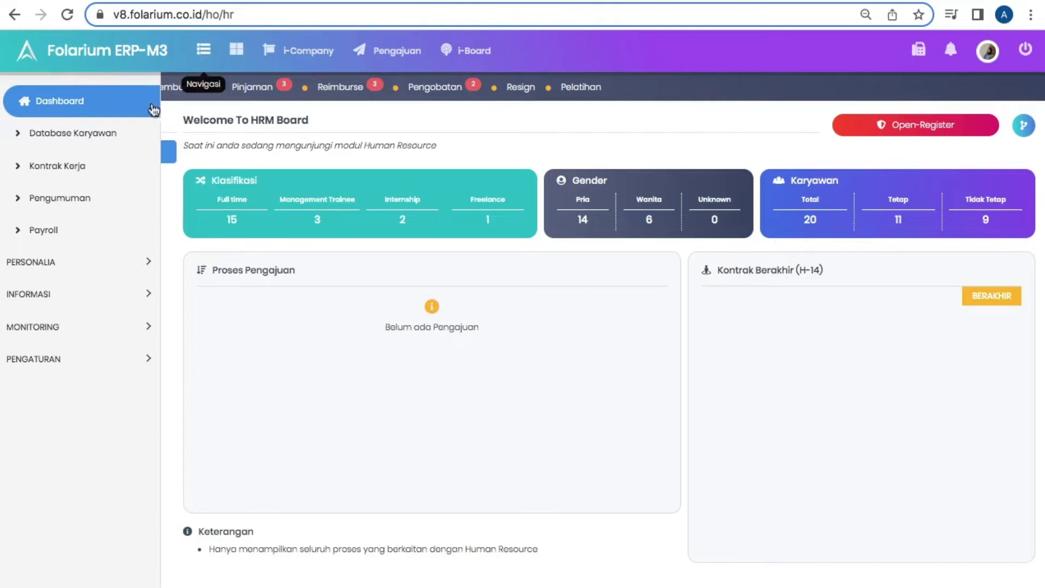
pyautogui.click(113, 136)
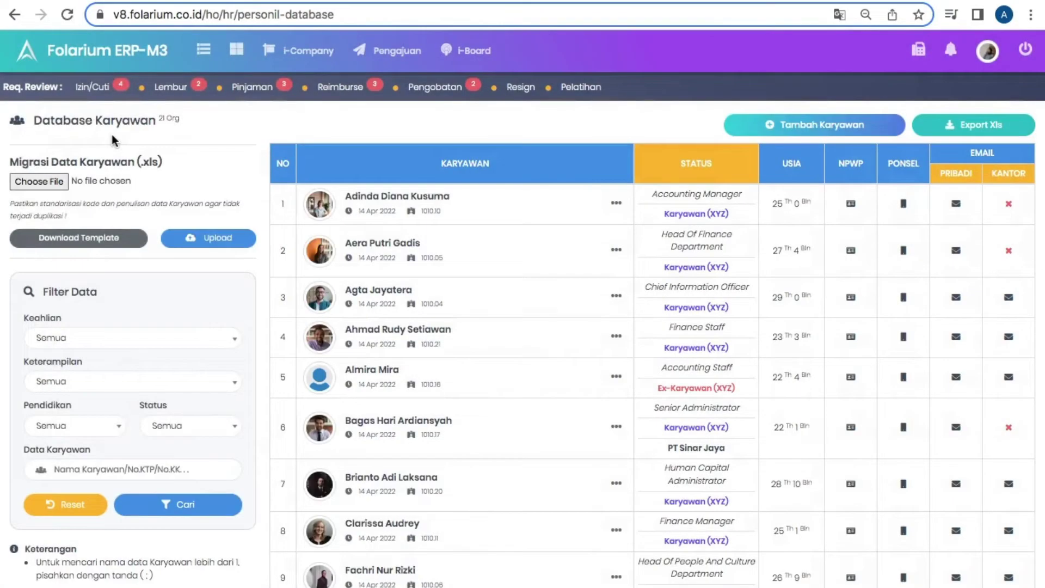
pyautogui.scroll(-3, 603, 342)
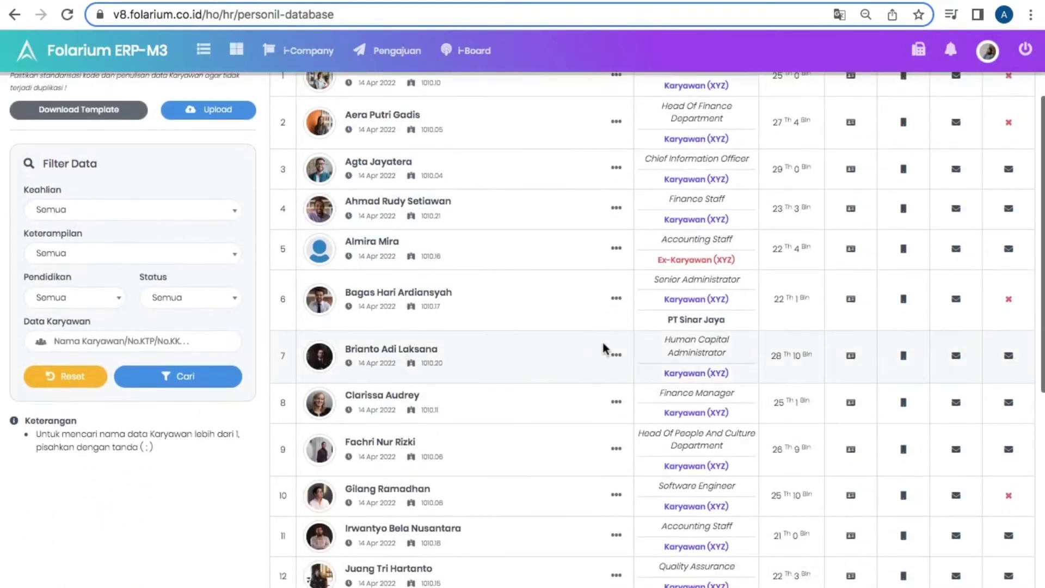
pyautogui.scroll(-8, 604, 348)
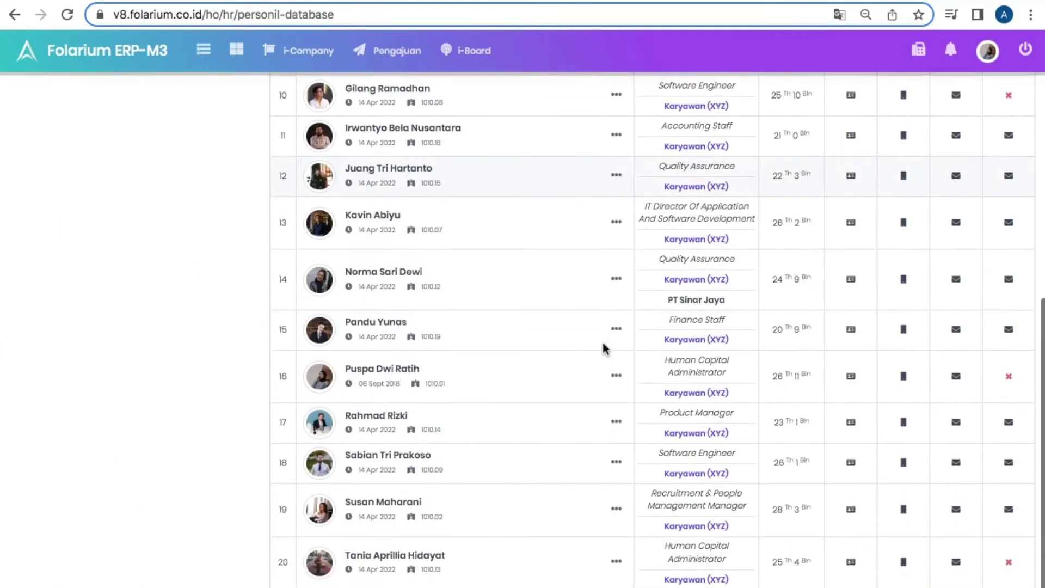
pyautogui.scroll(6, 603, 348)
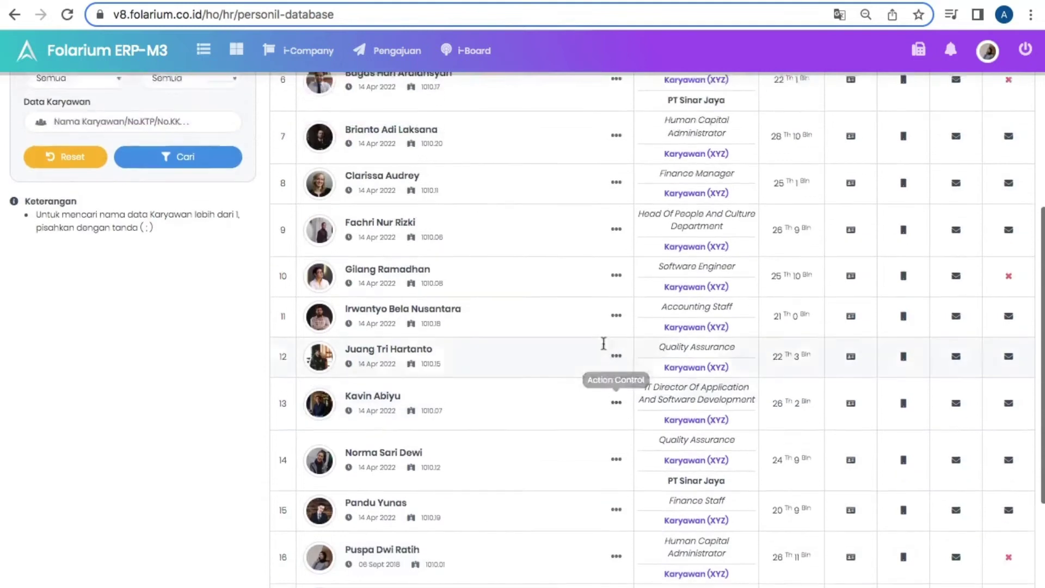
pyautogui.scroll(5, 602, 342)
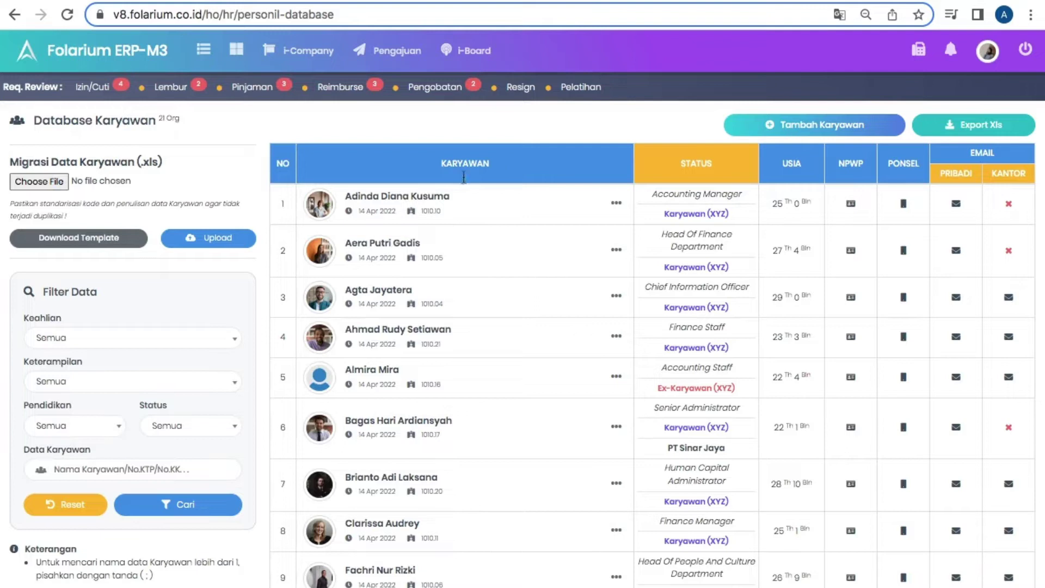
# Step: Filter the employee database by the Keahlian value Public Speaking
pyautogui.click(193, 340)
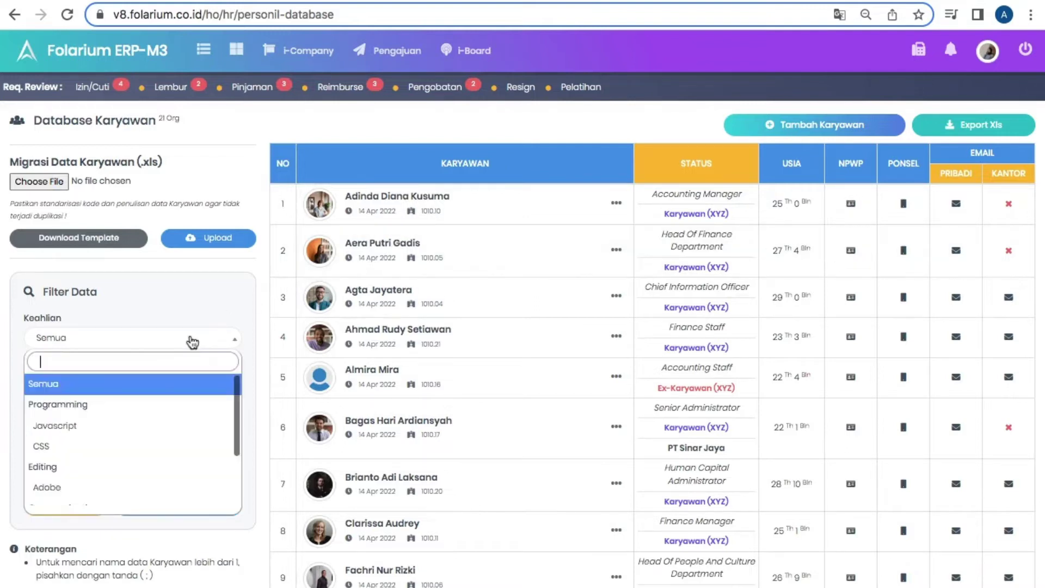
pyautogui.scroll(-2, 164, 403)
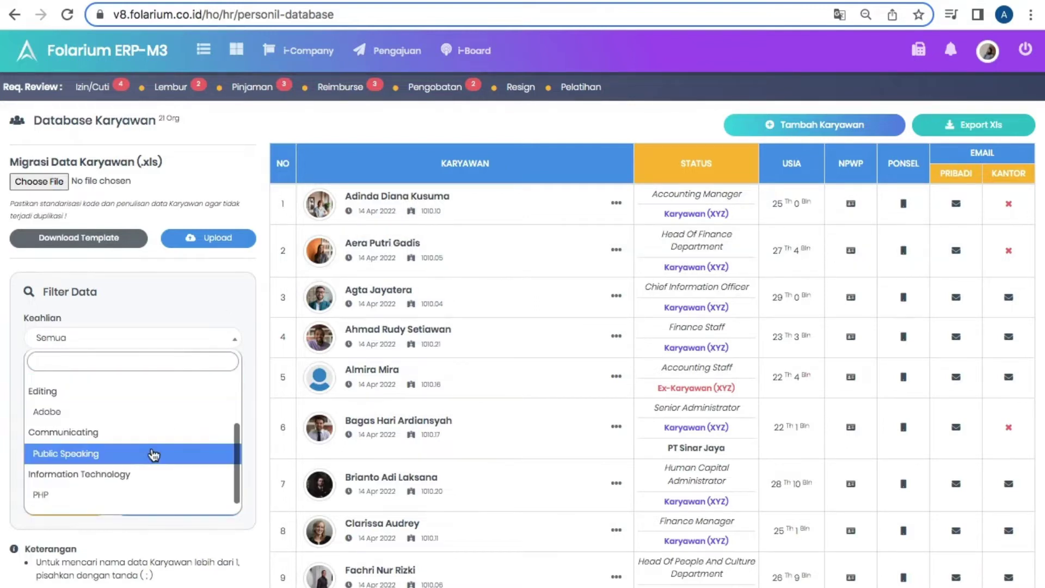
pyautogui.click(154, 455)
pyautogui.click(180, 507)
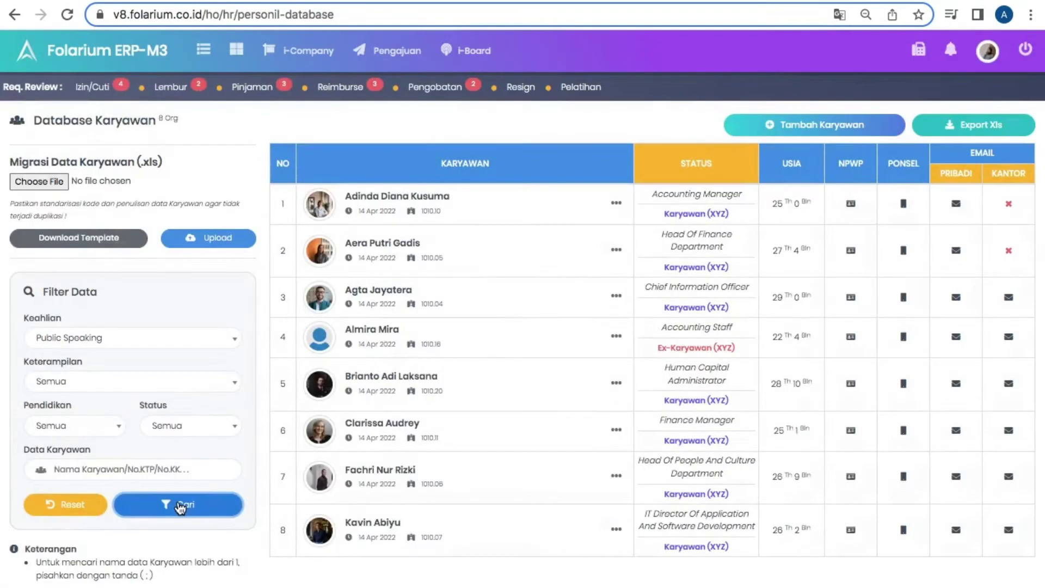
# Step: Narrow the employee search further by setting the Keterampilan filter to Video Editing
pyautogui.click(176, 382)
pyautogui.scroll(-2, 166, 468)
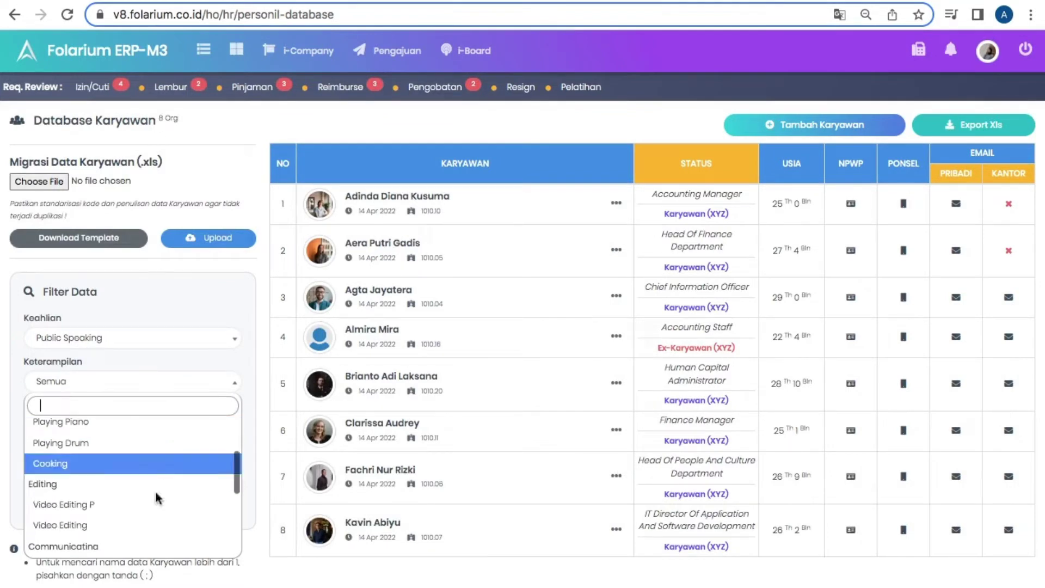
pyautogui.click(151, 526)
pyautogui.click(170, 508)
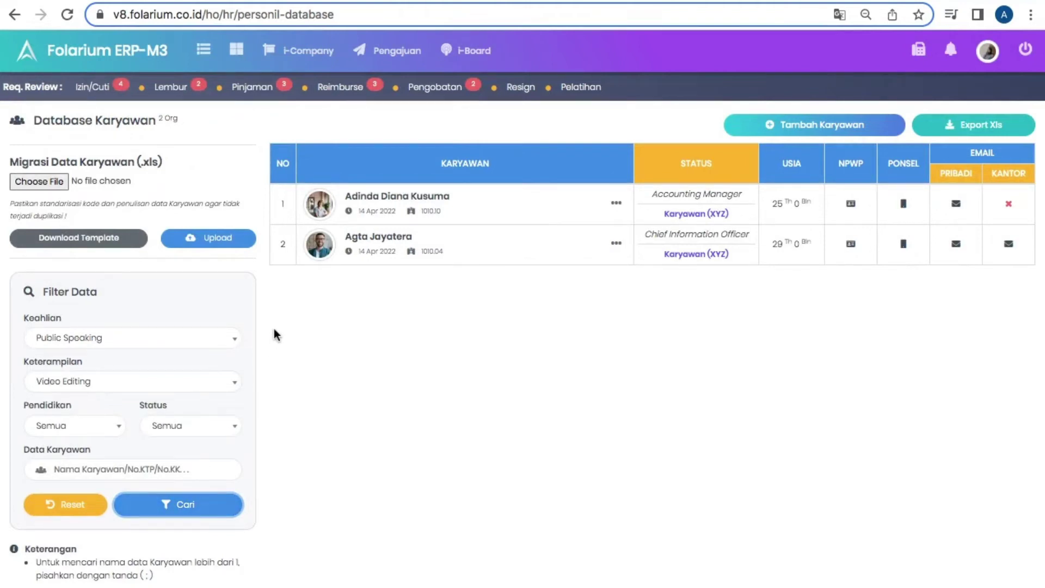
# Step: Open Kontrak Kerja and display the contract details of the Accounting Manager in the first row
pyautogui.click(204, 50)
pyautogui.click(119, 172)
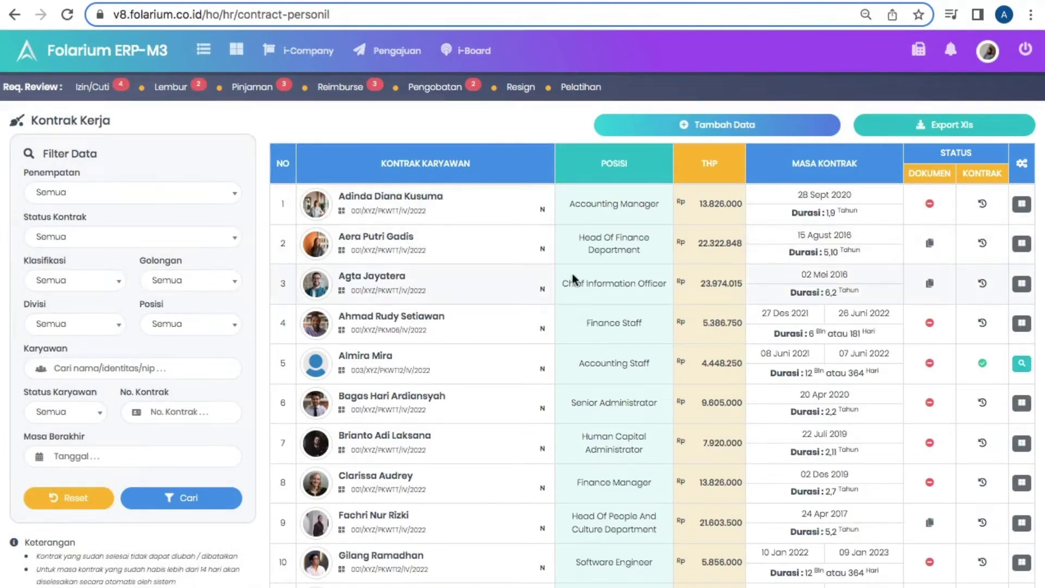
pyautogui.click(1022, 205)
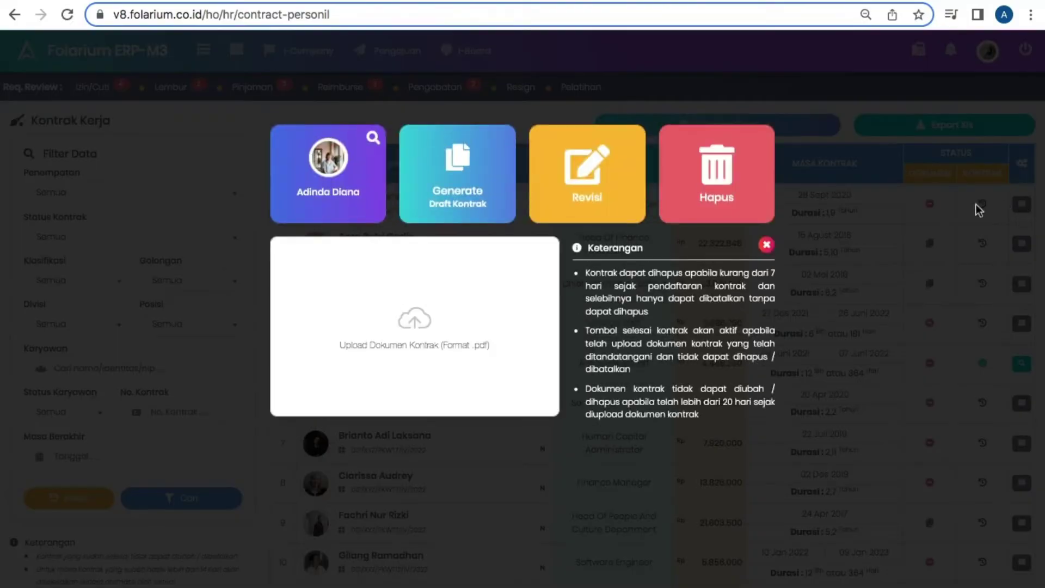
pyautogui.click(327, 184)
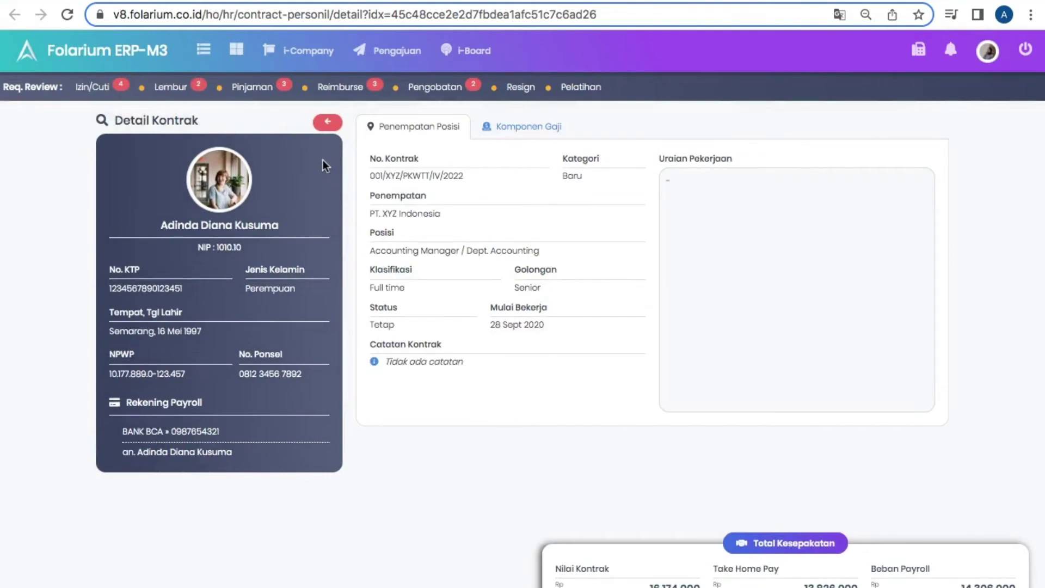
# Step: View the contract's Komponen Gaji and Penempatan Posisi sections, and return to the Kontrak Kerja list
pyautogui.click(508, 126)
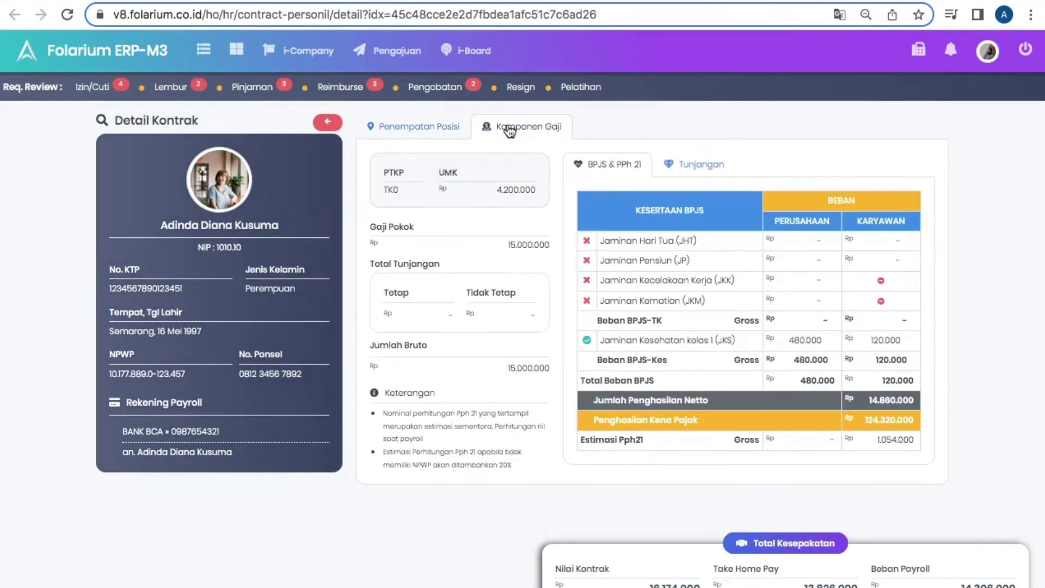
pyautogui.click(447, 129)
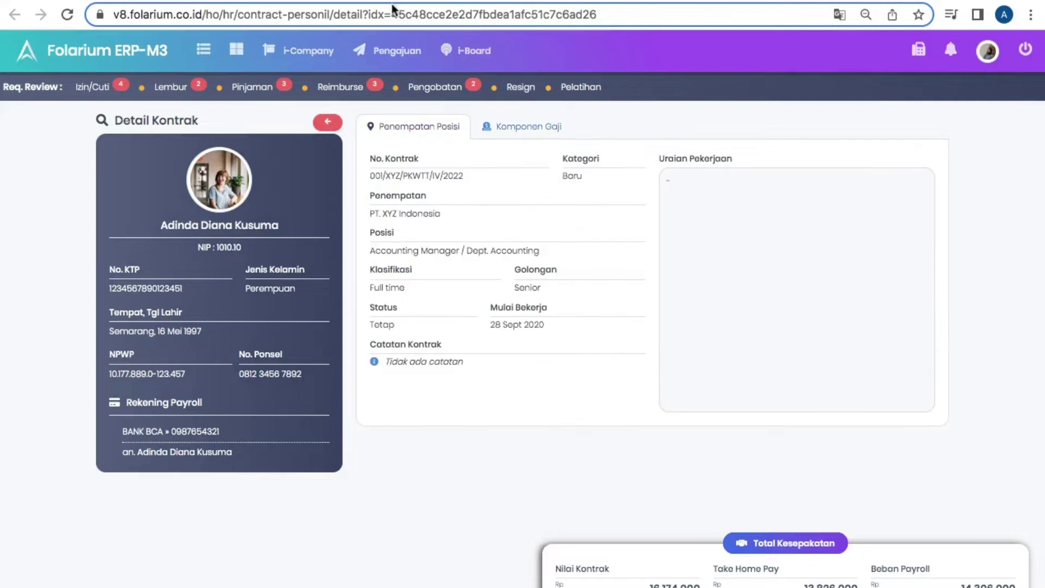
pyautogui.hotkey('alt', 'Left')
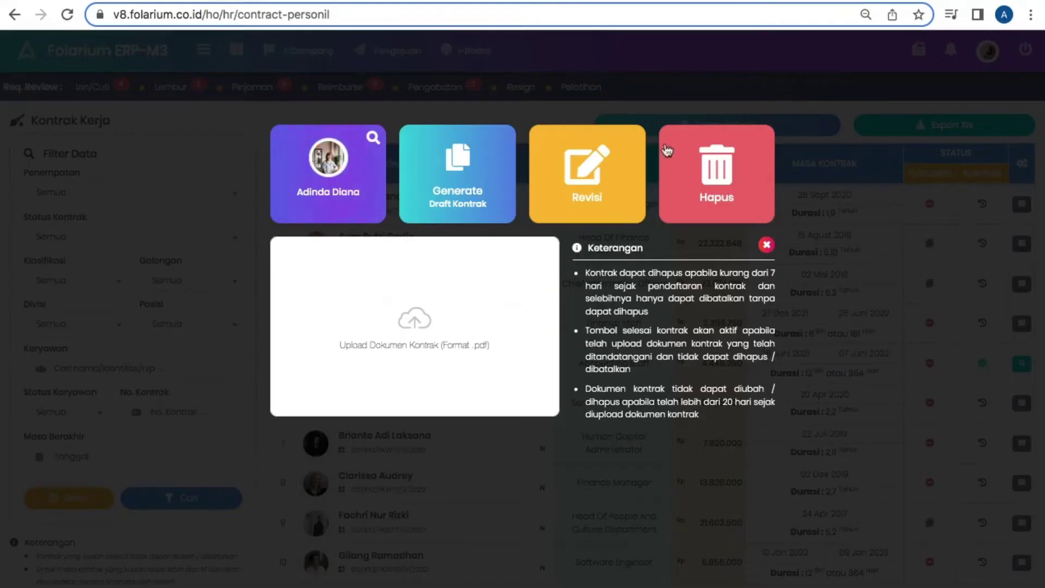
pyautogui.click(766, 245)
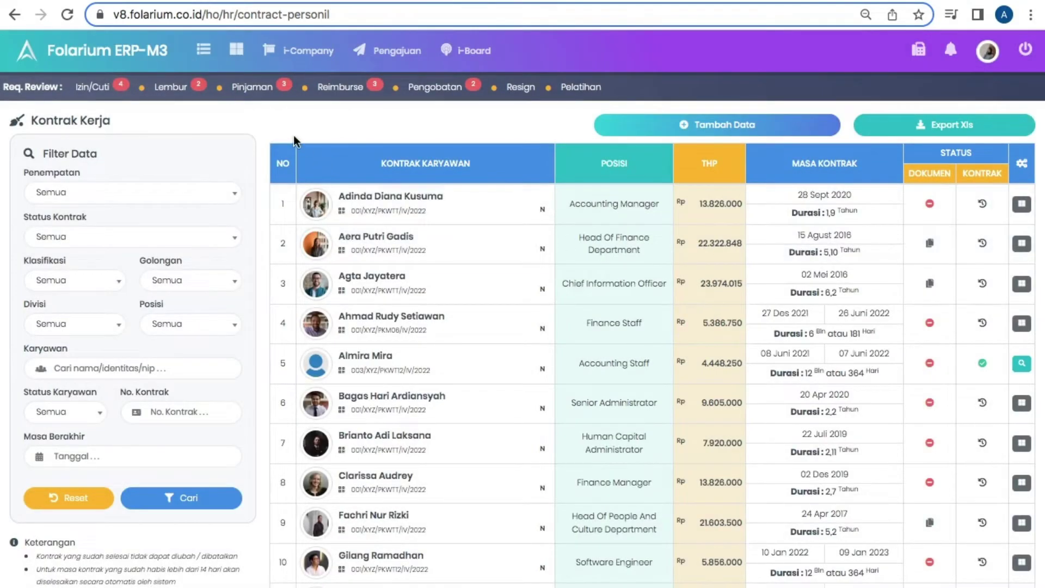
# Step: Open the Pengumuman board, view the details of the Halal Bihalal announcement, and close them
pyautogui.click(203, 49)
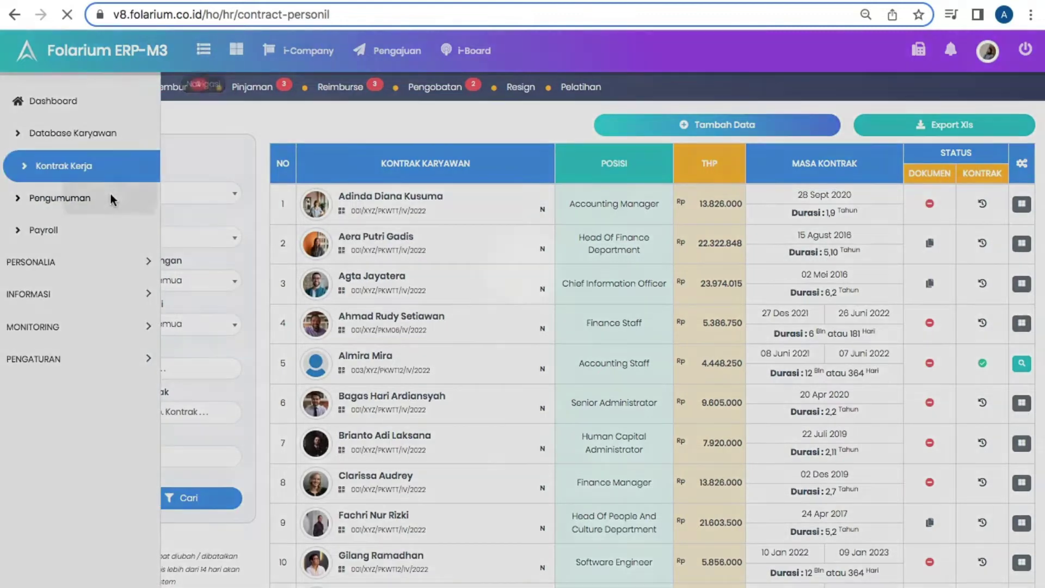
pyautogui.click(111, 198)
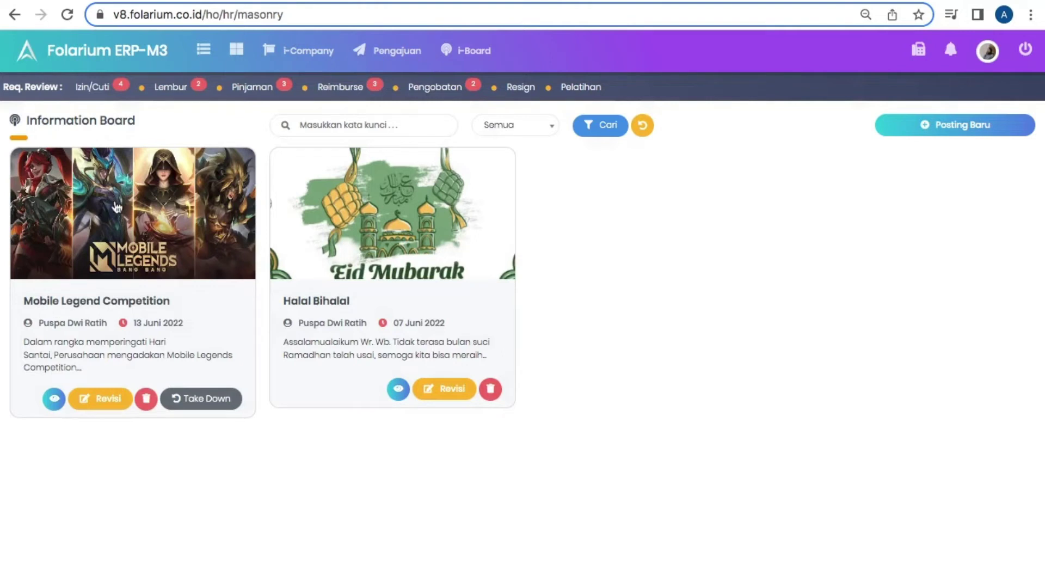
pyautogui.click(398, 390)
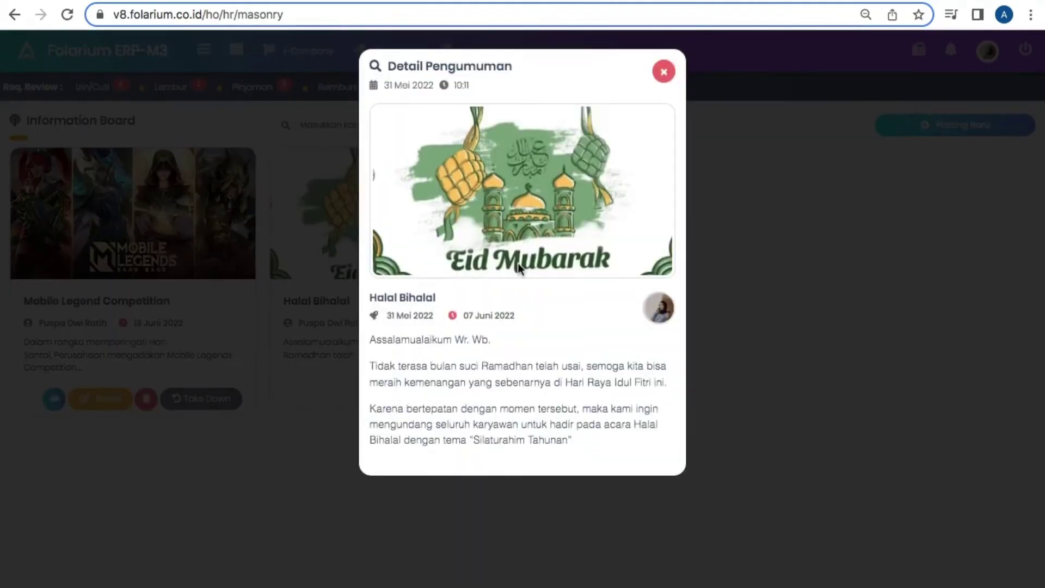
pyautogui.click(664, 73)
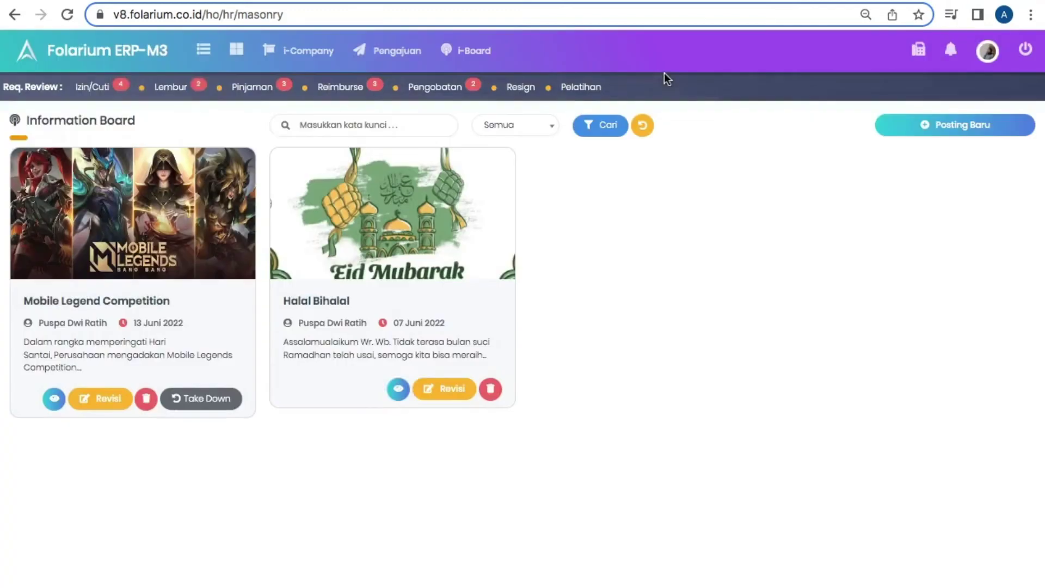
# Step: Open Payroll and view the Take Home Pay and BPJS breakdowns for the Chief Information Officer
pyautogui.click(204, 51)
pyautogui.click(80, 237)
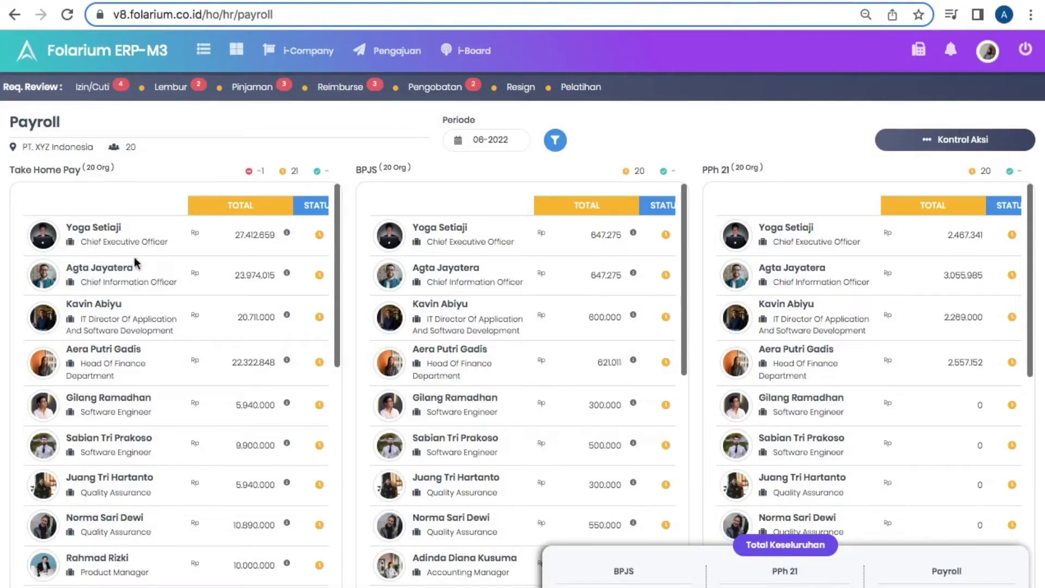
pyautogui.moveTo(288, 274)
pyautogui.moveTo(634, 279)
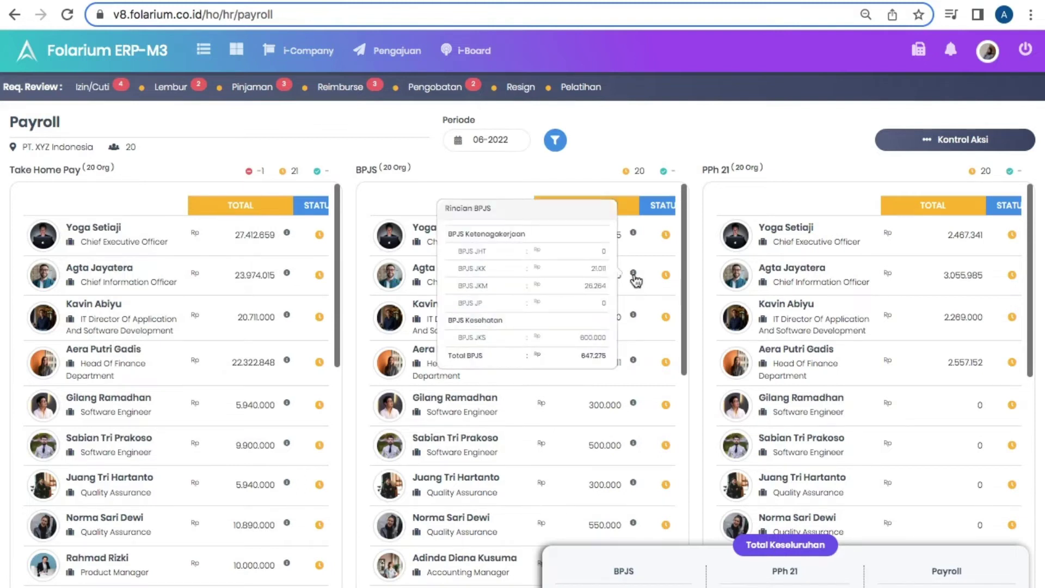
pyautogui.click(634, 276)
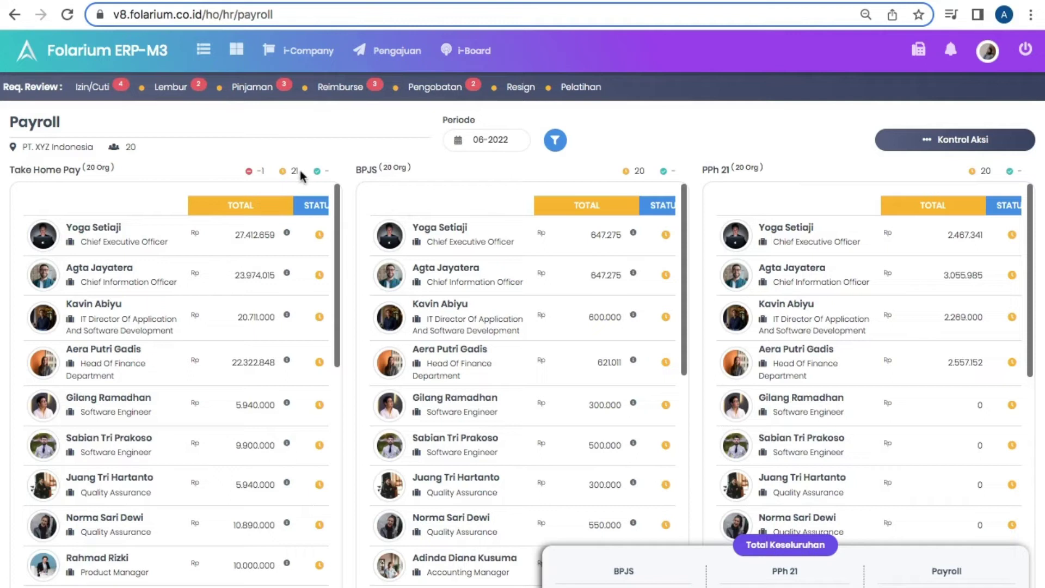
# Step: Open Surat Ket. Kerja under Personalia and view the Product Manager's letter history, closing it when done
pyautogui.click(201, 54)
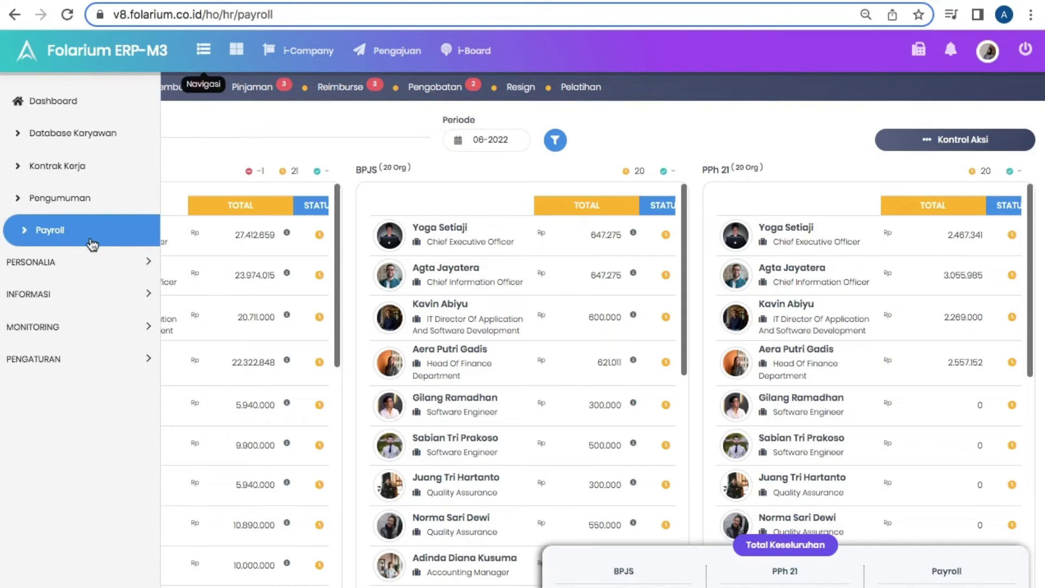
pyautogui.click(85, 267)
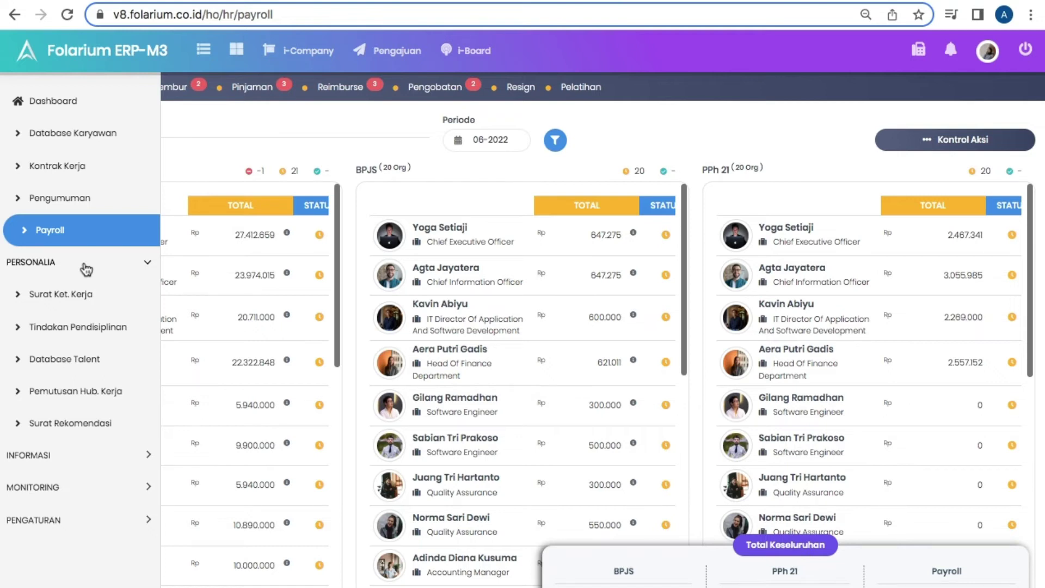
pyautogui.click(81, 295)
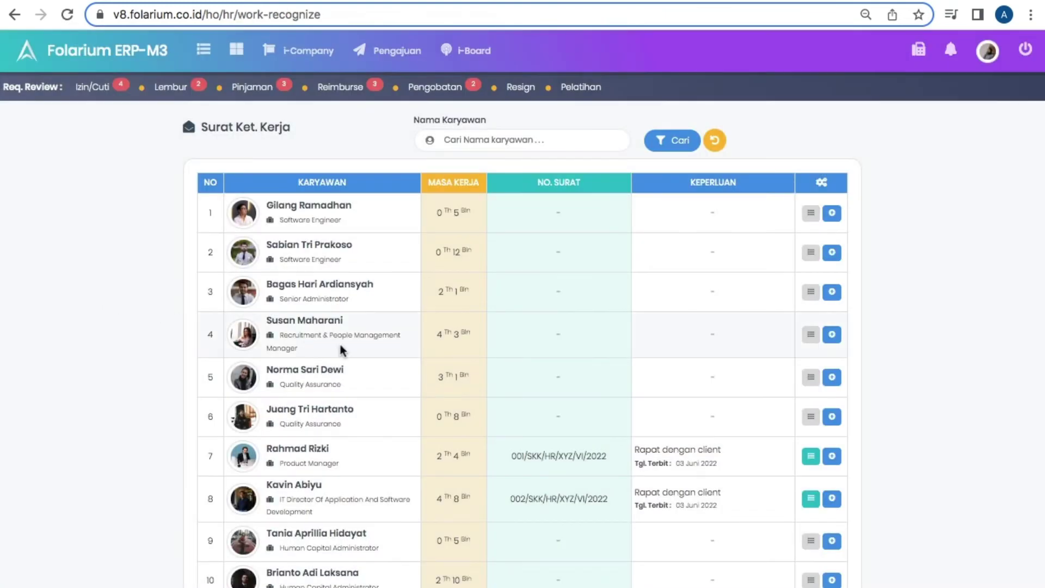
pyautogui.scroll(-8, 740, 426)
pyautogui.scroll(5, 740, 430)
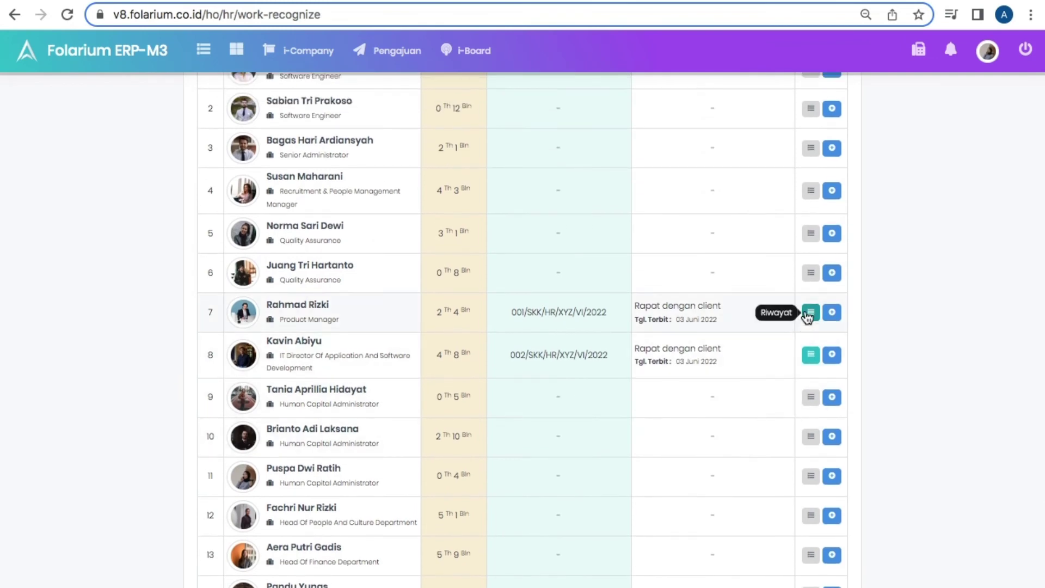
pyautogui.click(810, 313)
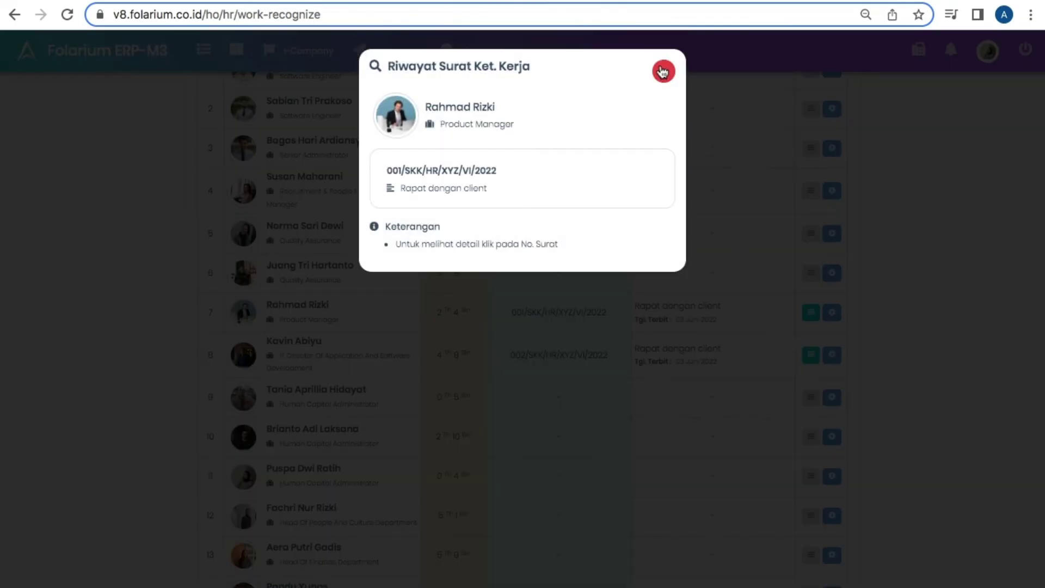
pyautogui.click(663, 72)
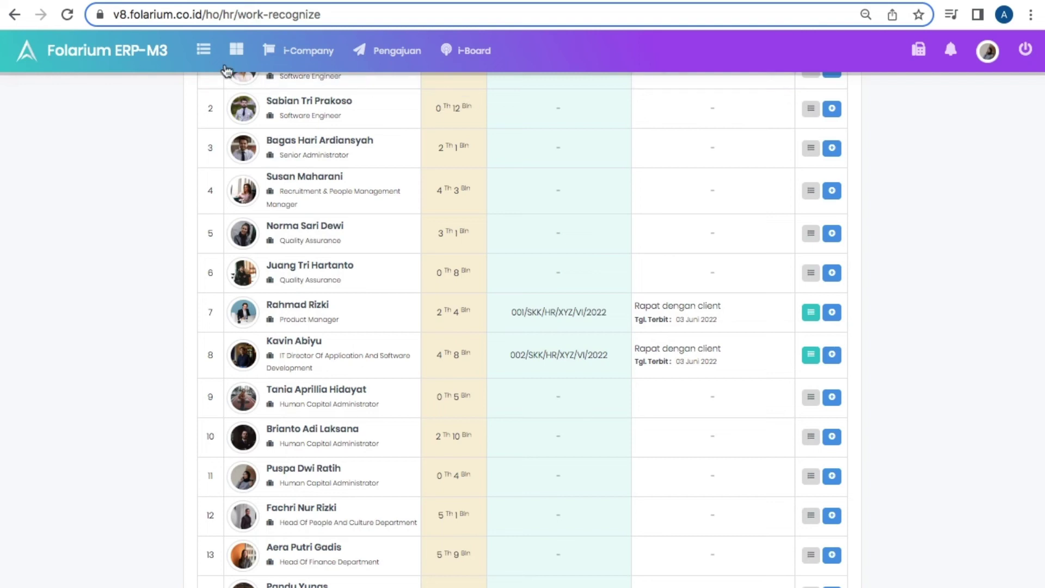
# Step: Open Tindakan Pendisiplinan and view the disciplinary history of the Finance Staff employee in row 4
pyautogui.click(203, 50)
pyautogui.click(70, 325)
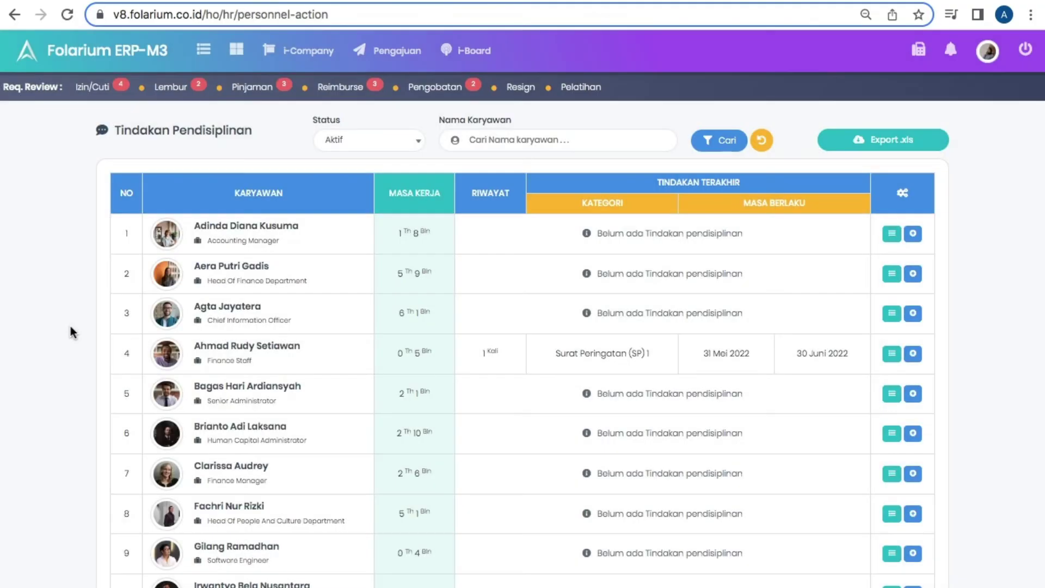
pyautogui.click(891, 354)
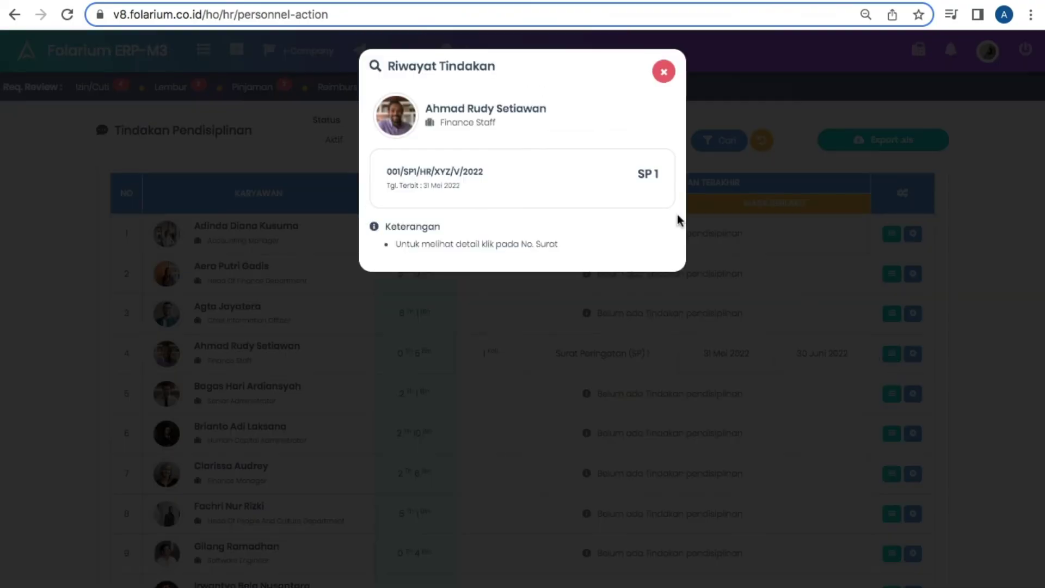
# Step: Close the disciplinary history and open the Database Talent page under Personalia
pyautogui.click(665, 73)
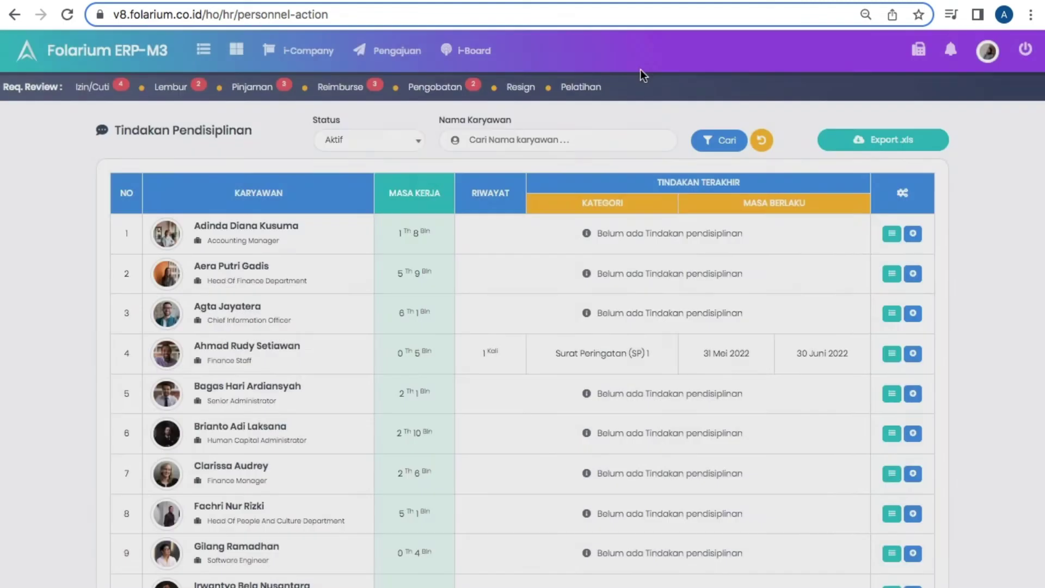
pyautogui.click(203, 50)
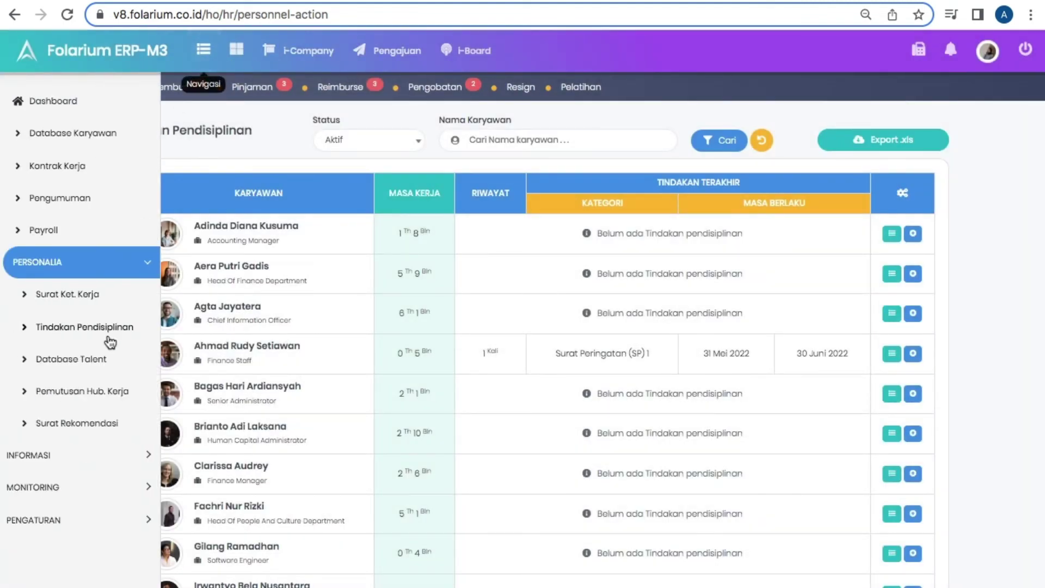
pyautogui.click(100, 357)
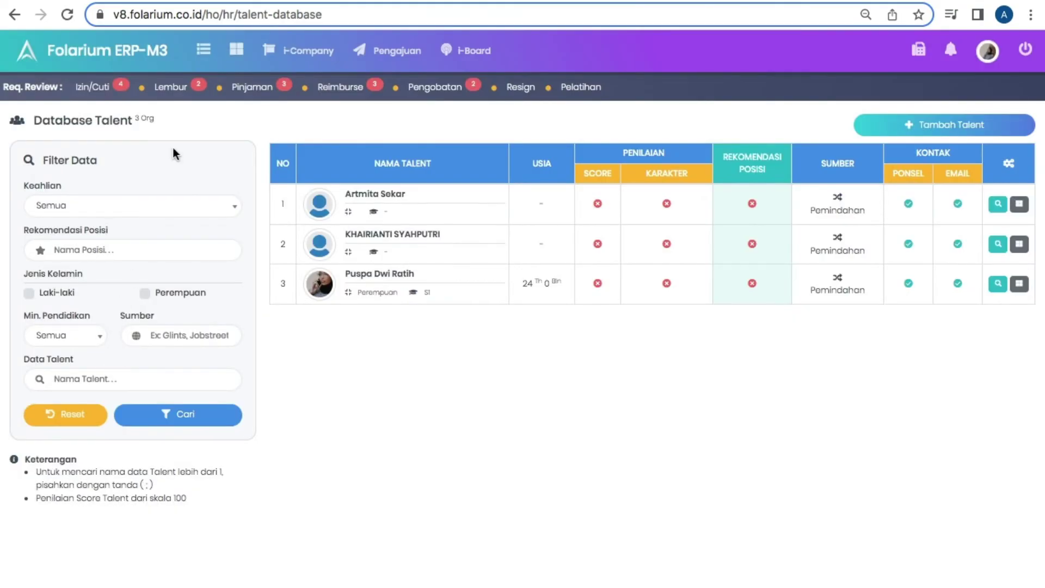
# Step: View the employee list in Pemutusan Hub. Kerja under Personalia, and open the Surat Rekomendasi page
pyautogui.click(203, 50)
pyautogui.click(80, 391)
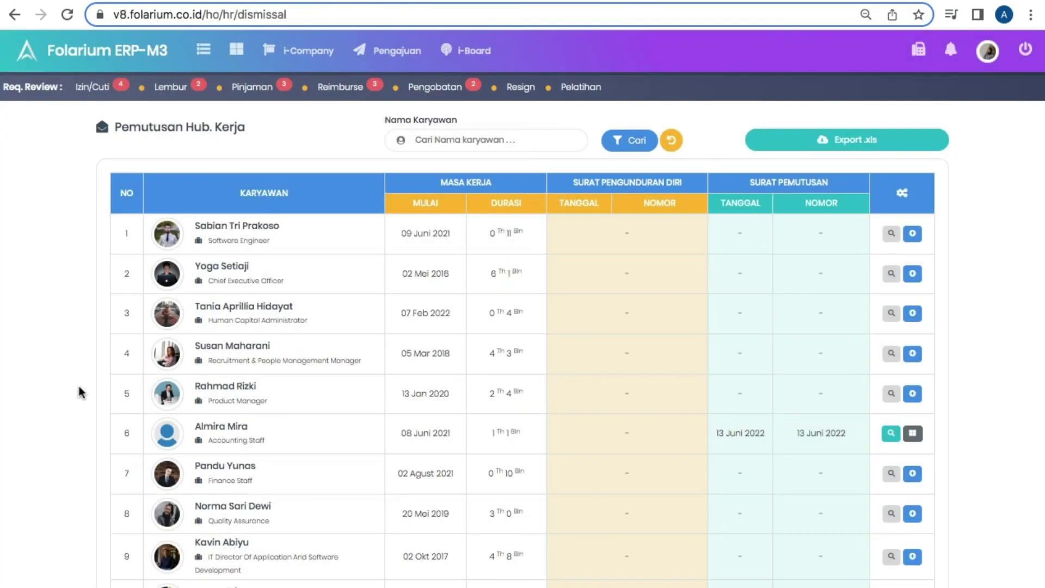
pyautogui.scroll(-2, 389, 404)
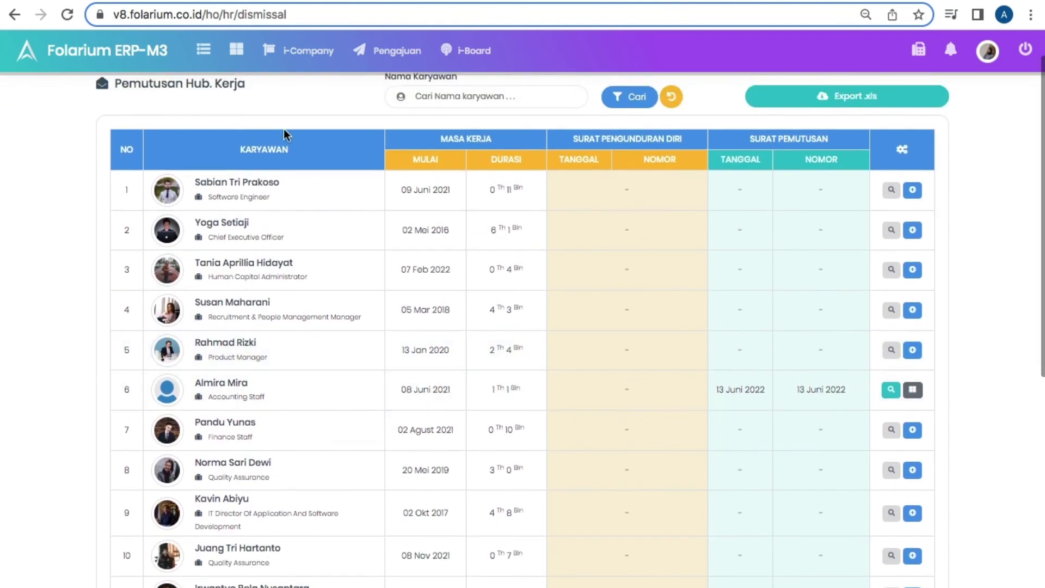
pyautogui.click(203, 52)
pyautogui.click(69, 425)
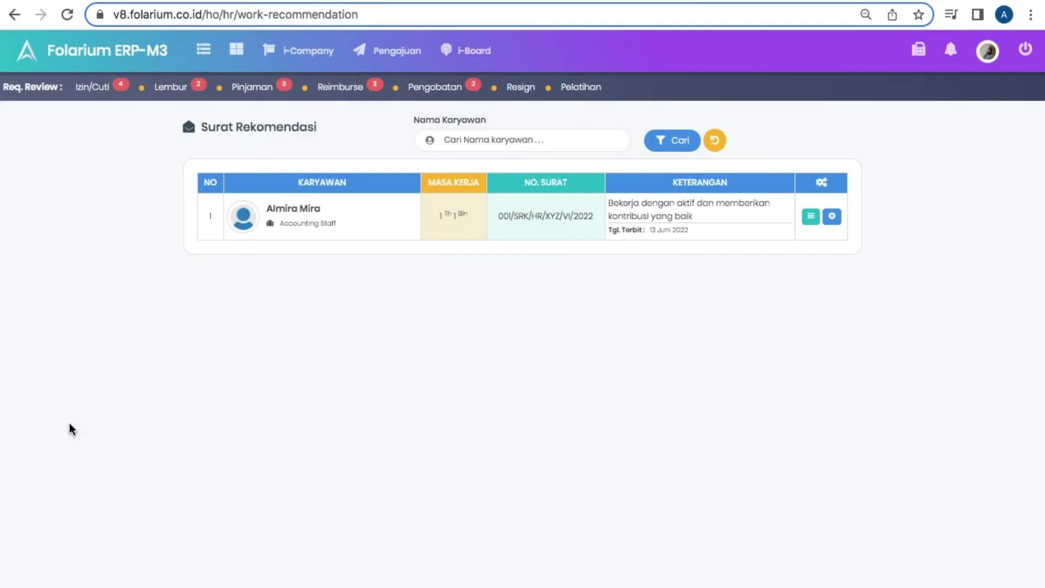